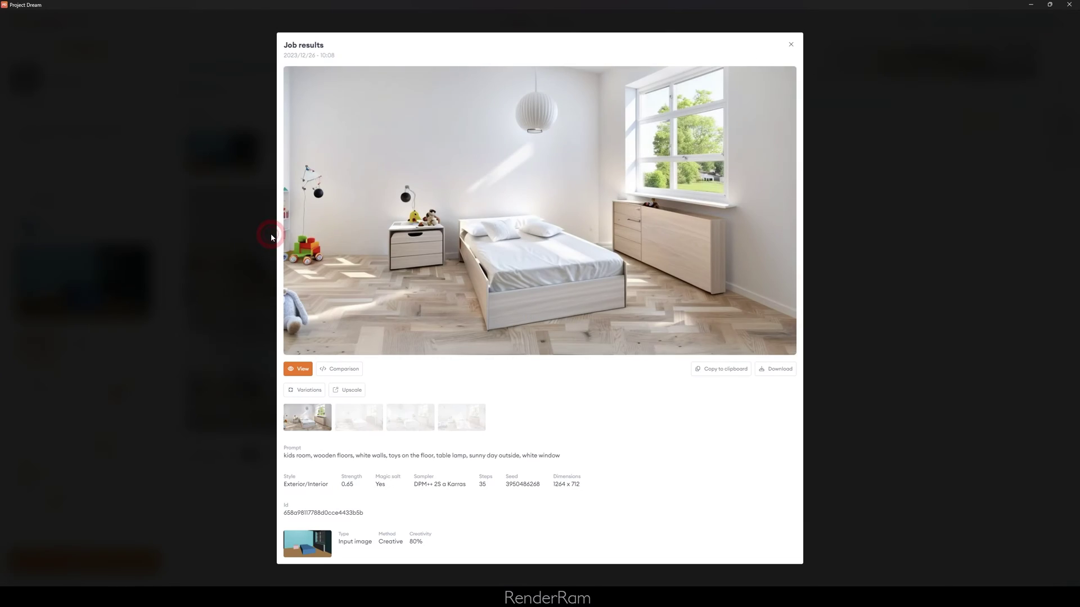
{"action": "key", "text": "Right"}
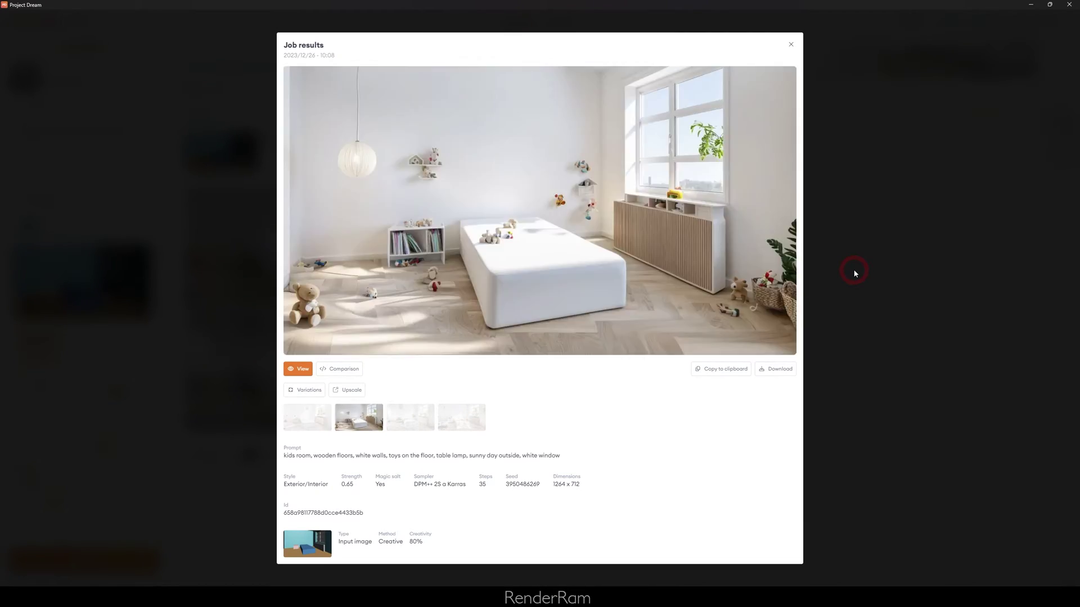
{"action": "key", "text": "Right"}
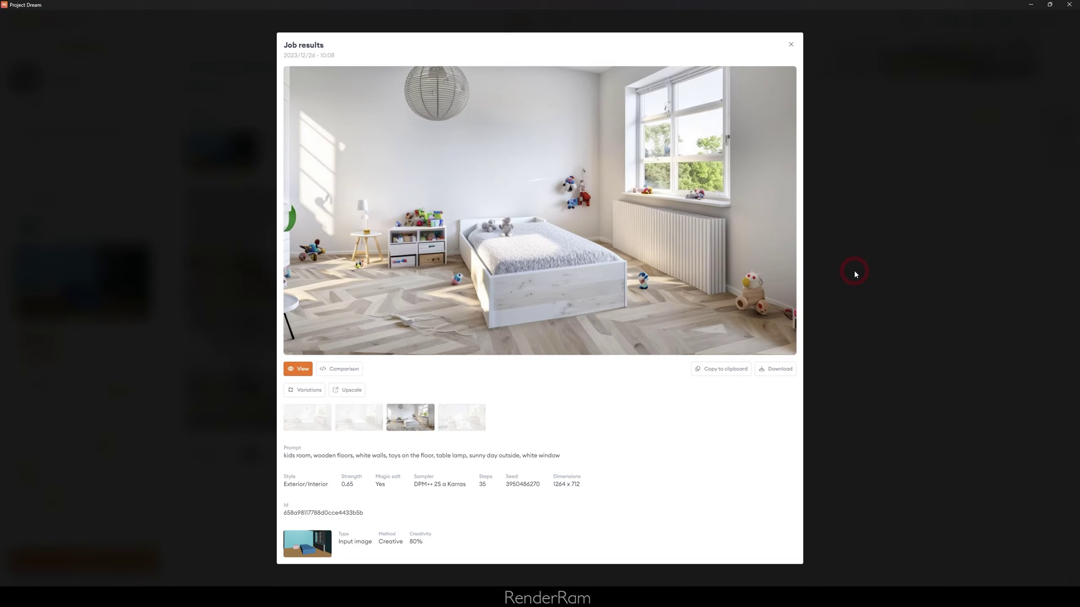
{"action": "key", "text": "Right"}
{"action": "left_click", "coordinate": [853, 272]}
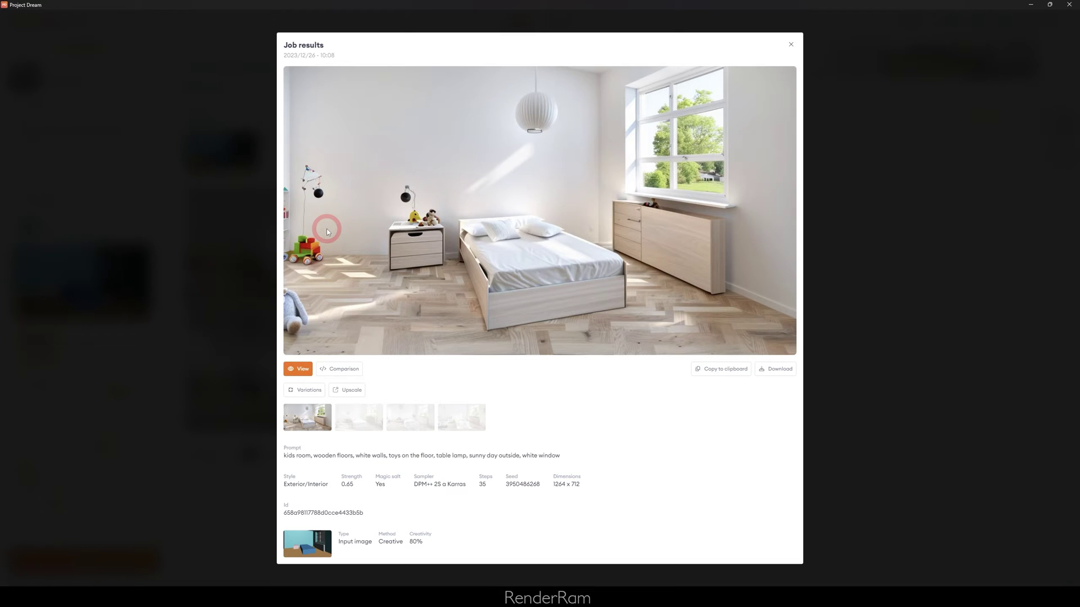
{"action": "left_click", "coordinate": [328, 231]}
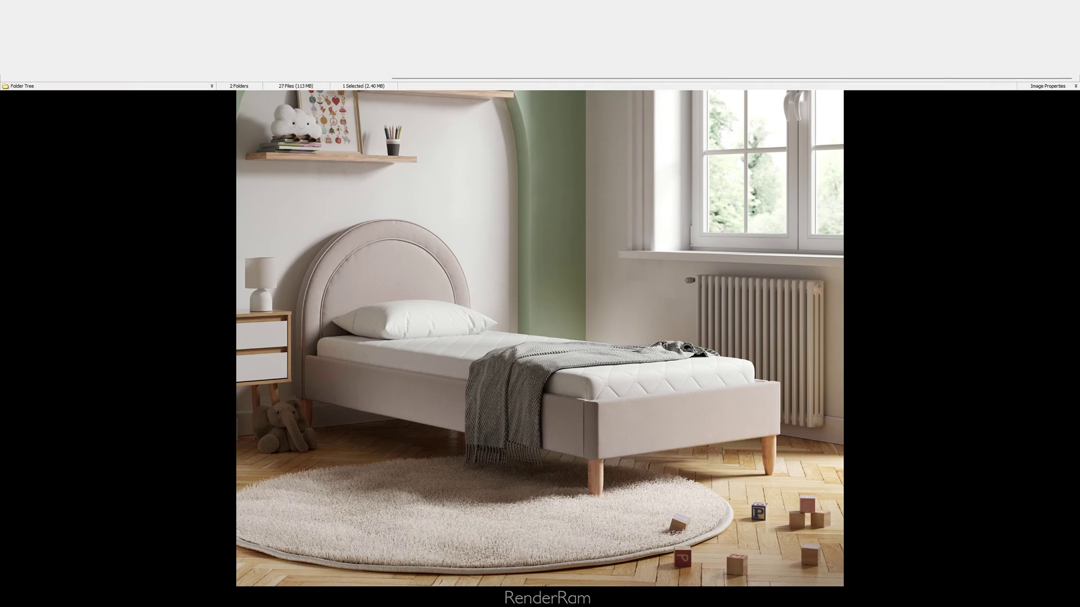
Hide the folder tree panel so the whole kids' room reference photo is visible
{"action": "left_click", "coordinate": [551, 333]}
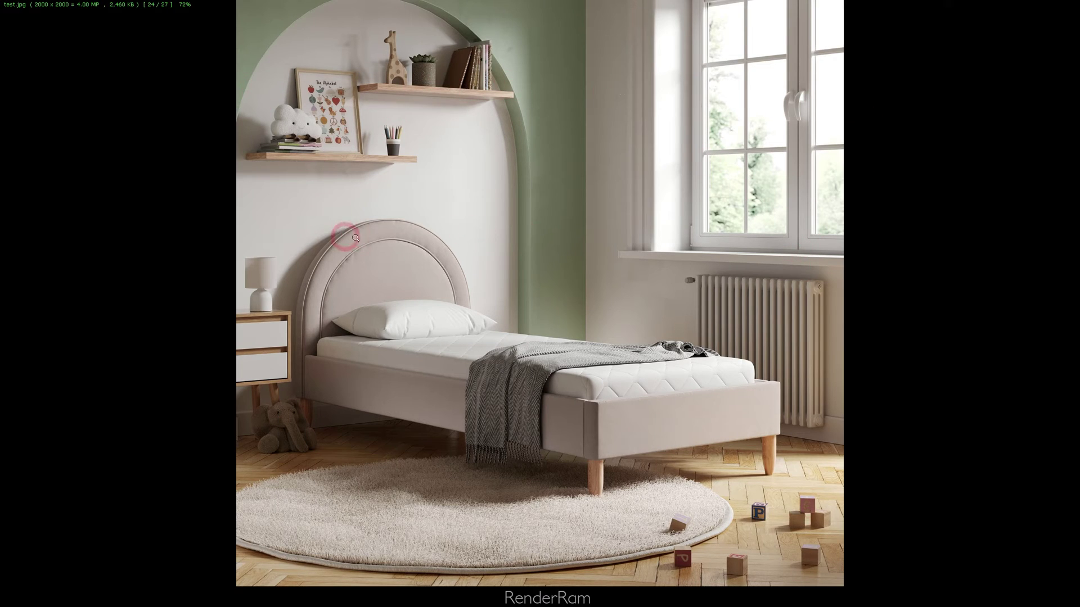
Sketch red freehand lines over the bed photo in a screen capture, then dismiss it
{"action": "key", "text": "Print"}
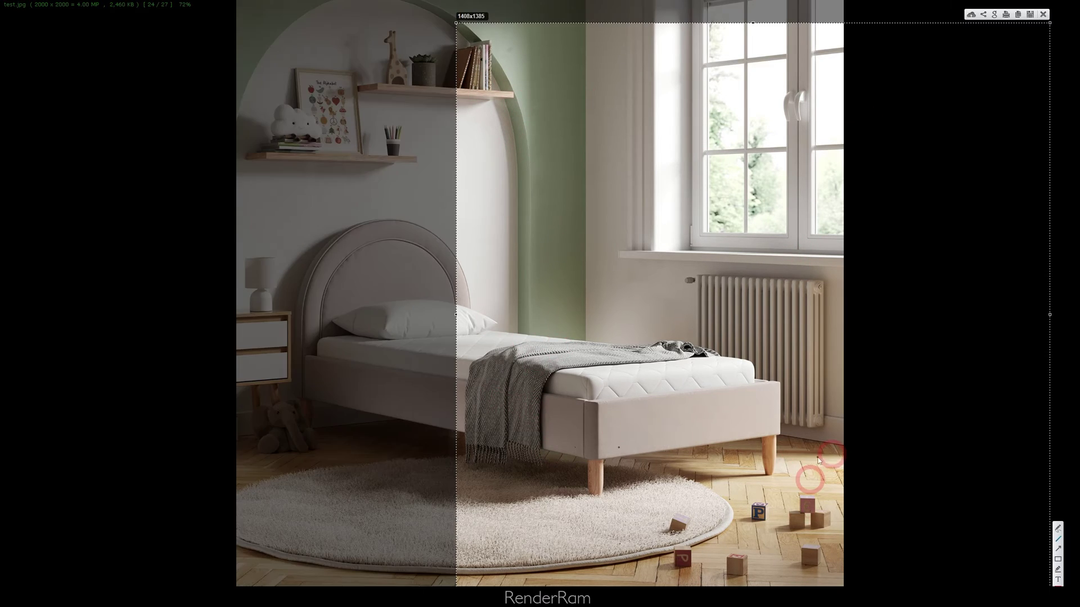
{"action": "left_click_drag", "start_coordinate": [851, 425], "coordinate": [856, 278]}
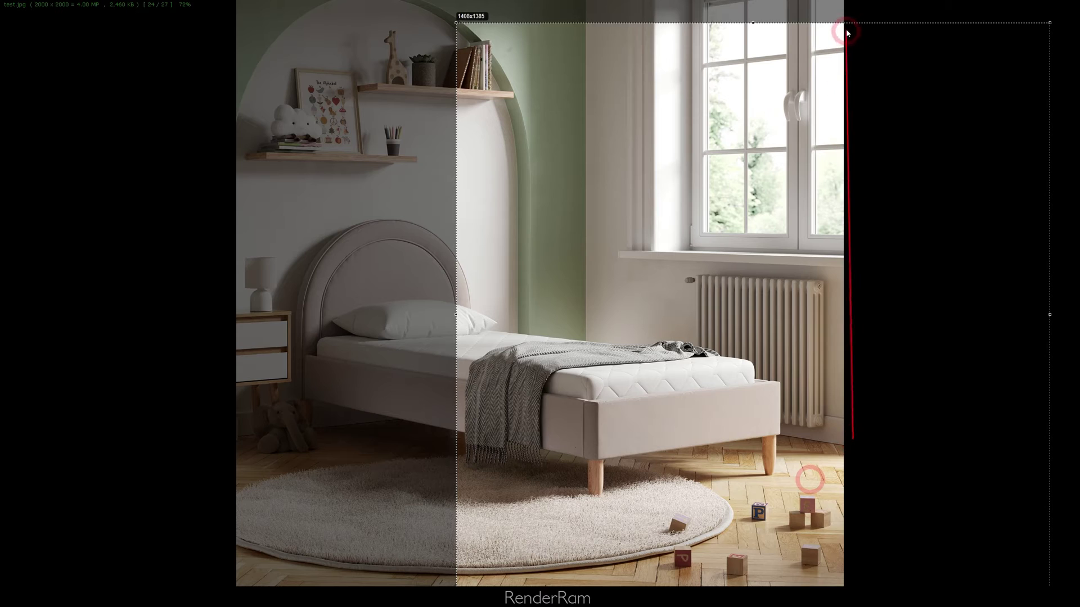
{"action": "left_click_drag", "start_coordinate": [1039, 25], "coordinate": [868, 461]}
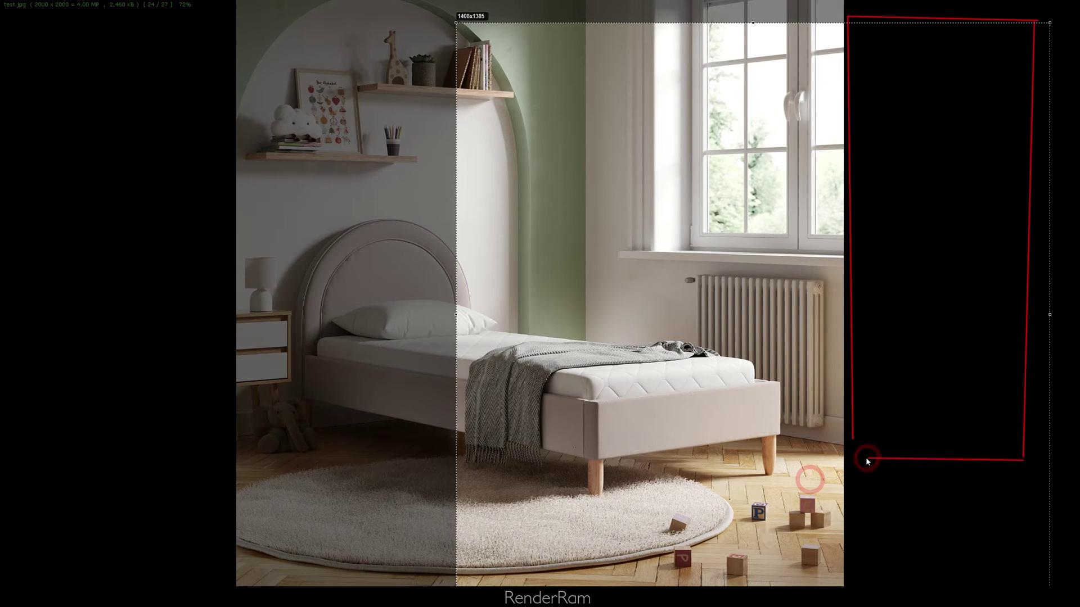
{"action": "left_click_drag", "start_coordinate": [987, 477], "coordinate": [731, 584]}
{"action": "left_click_drag", "start_coordinate": [514, 518], "coordinate": [512, 516]}
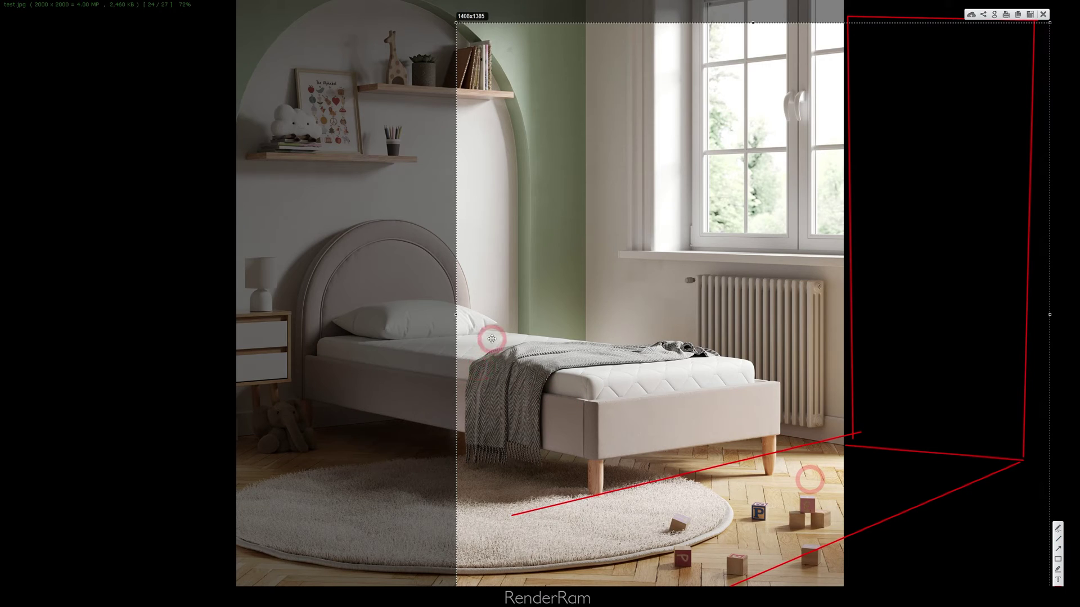
{"action": "key", "text": "Escape"}
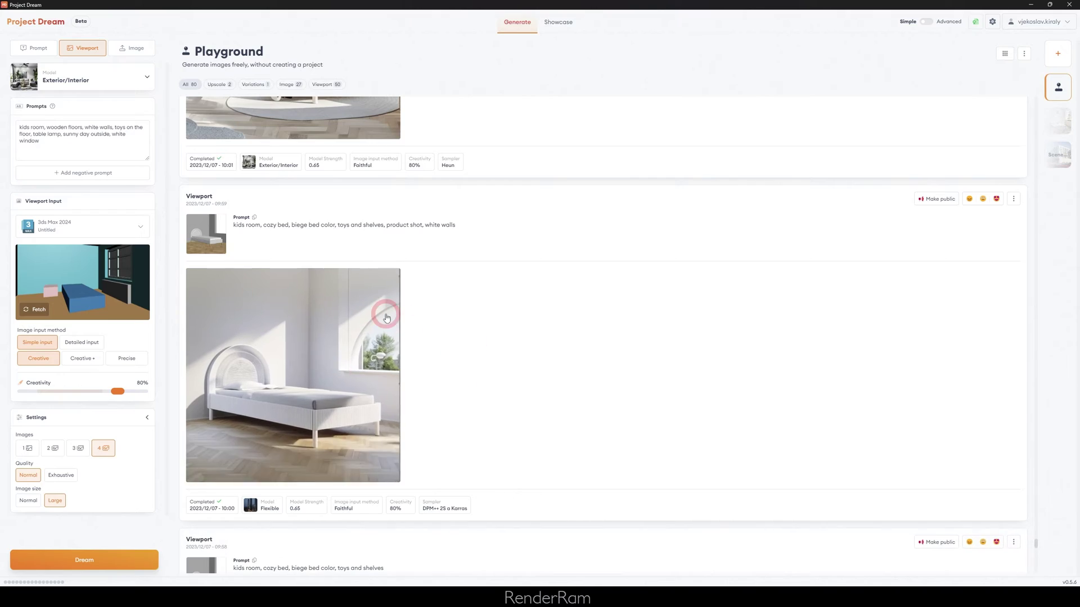
{"action": "left_click", "coordinate": [207, 238]}
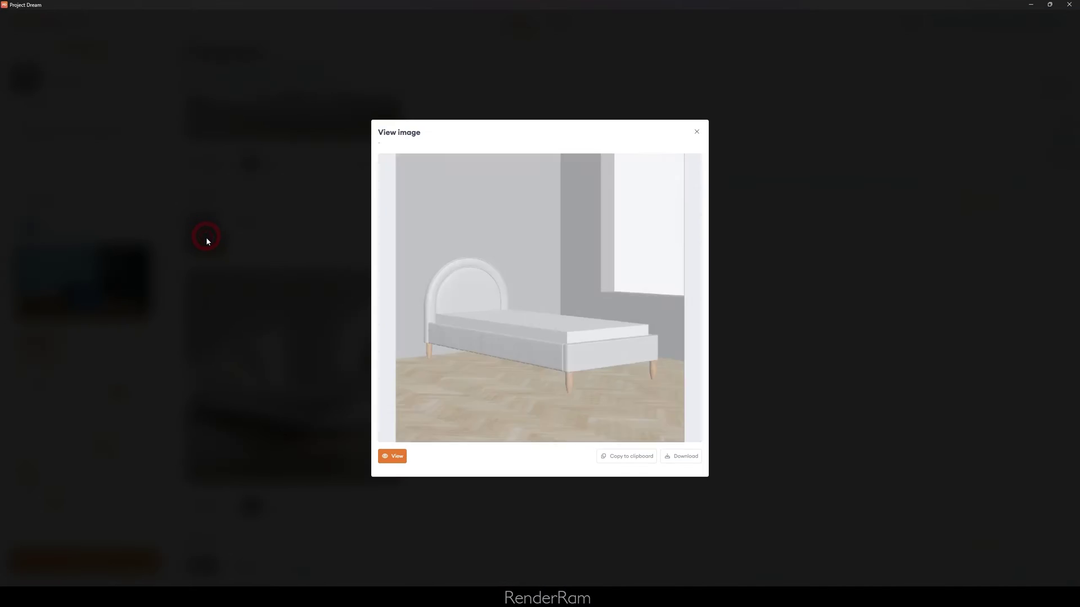
{"action": "left_click", "coordinate": [291, 285]}
{"action": "left_click", "coordinate": [284, 363]}
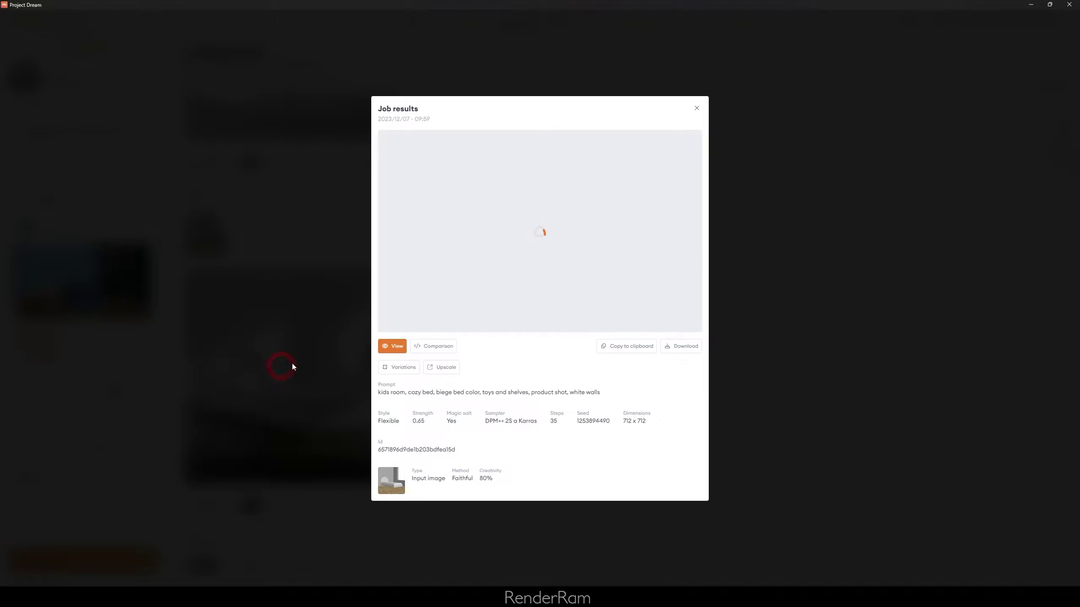
{"action": "left_click", "coordinate": [836, 324]}
{"action": "left_click", "coordinate": [198, 225]}
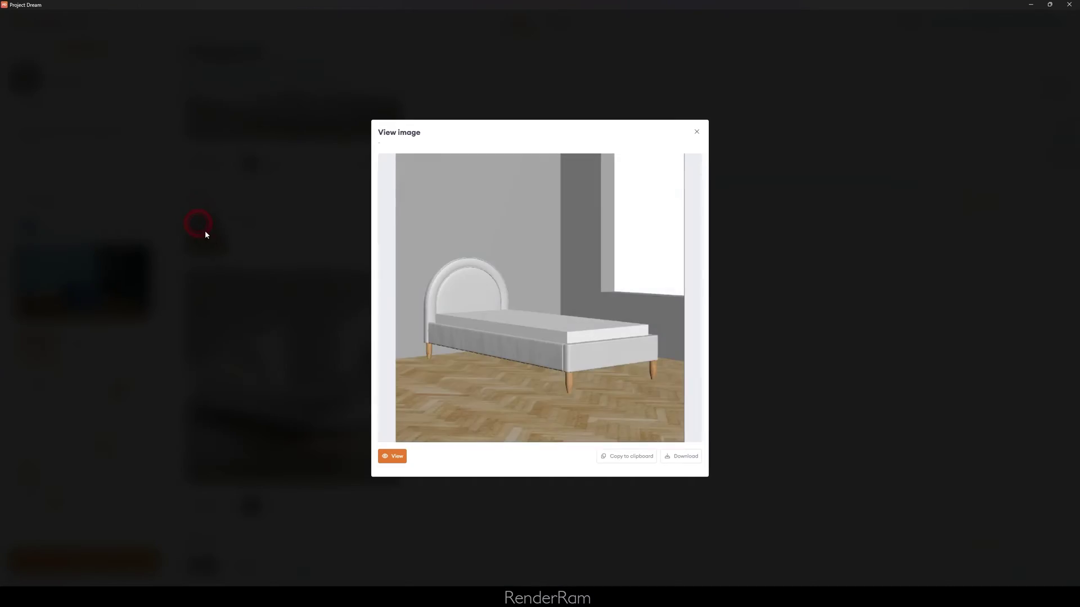
{"action": "left_click", "coordinate": [745, 344]}
{"action": "scroll", "coordinate": [453, 310], "scroll_direction": "up", "scroll_amount": 5}
{"action": "scroll", "coordinate": [446, 326], "scroll_direction": "down", "scroll_amount": 4}
{"action": "left_click", "coordinate": [220, 328]}
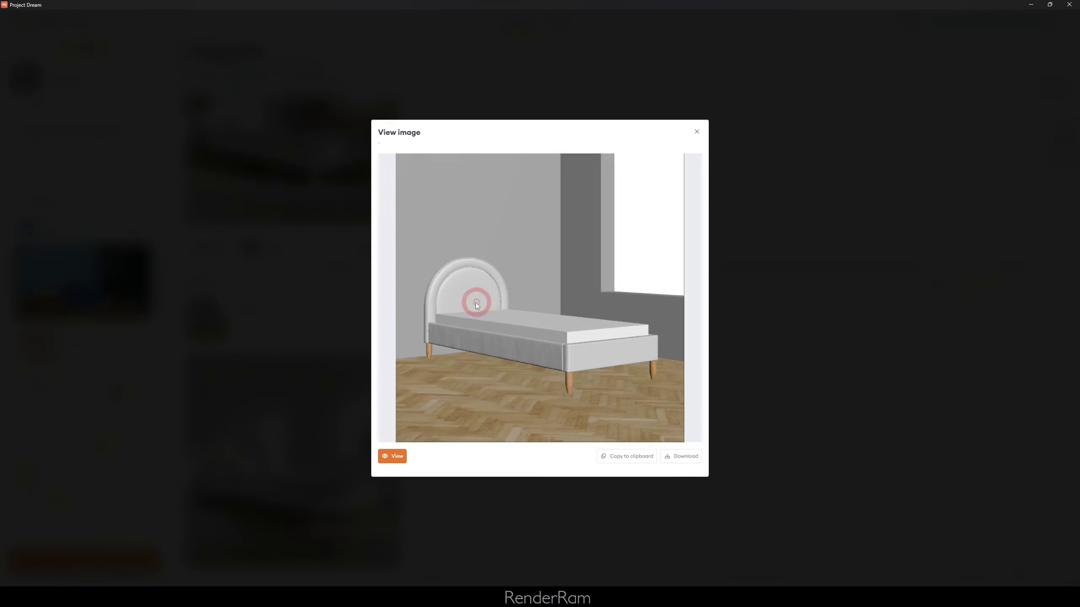
{"action": "left_click", "coordinate": [742, 338]}
{"action": "scroll", "coordinate": [465, 308], "scroll_direction": "down", "scroll_amount": 2}
{"action": "scroll", "coordinate": [478, 348], "scroll_direction": "up", "scroll_amount": 1}
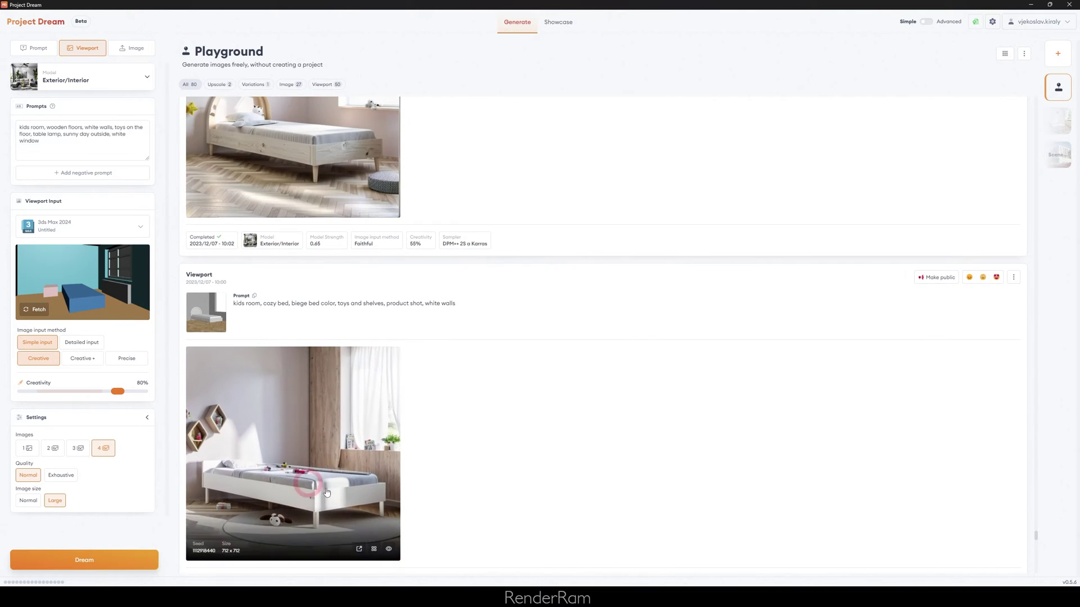
{"action": "scroll", "coordinate": [493, 402], "scroll_direction": "up", "scroll_amount": 2}
{"action": "scroll", "coordinate": [438, 382], "scroll_direction": "down", "scroll_amount": 3}
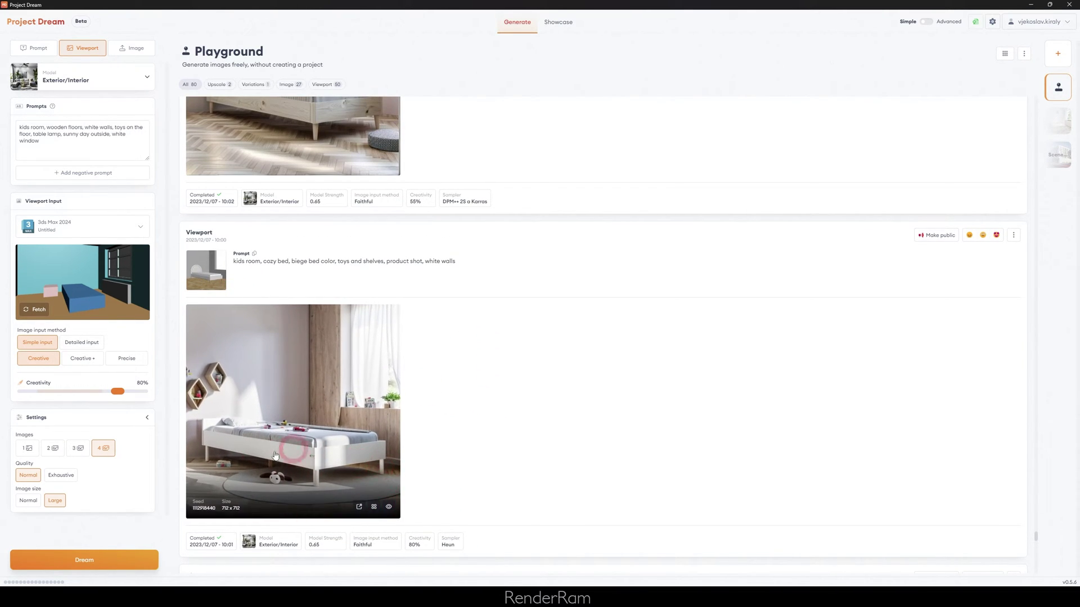
{"action": "scroll", "coordinate": [549, 357], "scroll_direction": "down", "scroll_amount": 3}
{"action": "left_click", "coordinate": [212, 204]}
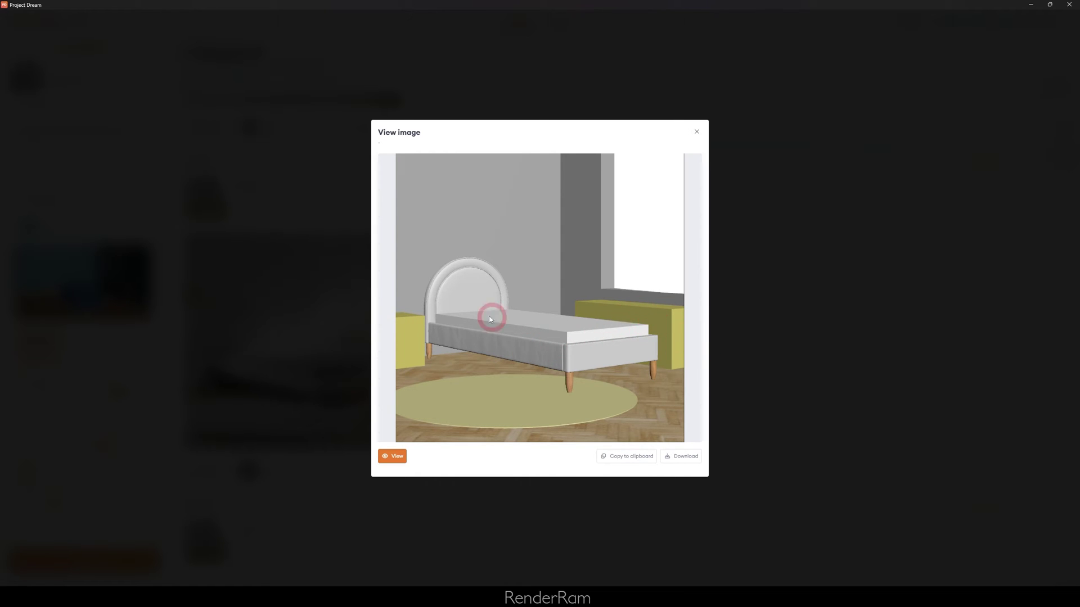
{"action": "left_click", "coordinate": [779, 336]}
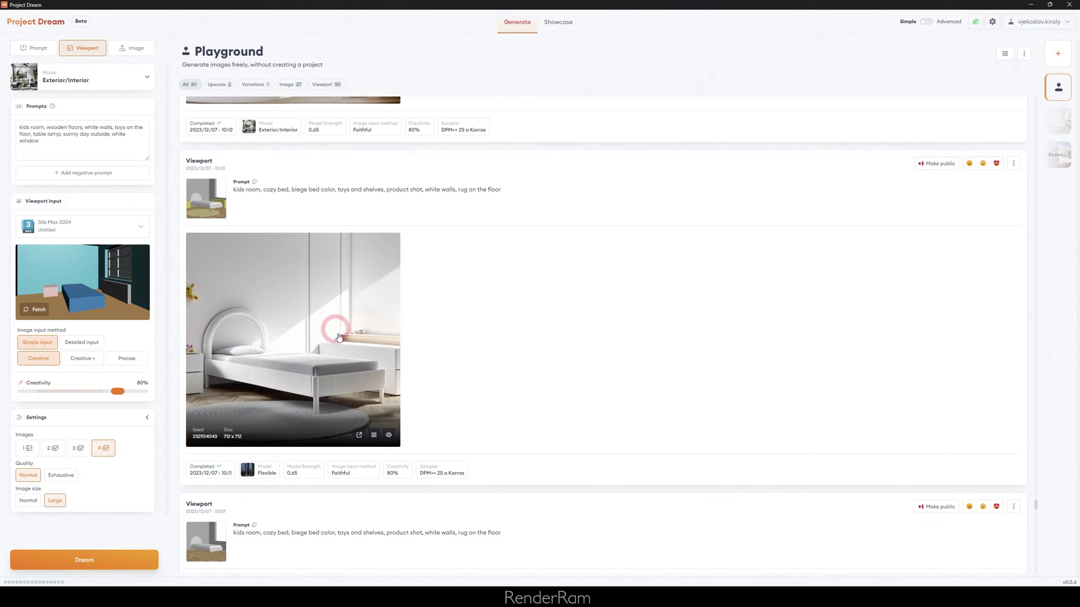
{"action": "scroll", "coordinate": [461, 360], "scroll_direction": "down", "scroll_amount": 1}
{"action": "scroll", "coordinate": [463, 361], "scroll_direction": "up", "scroll_amount": 10}
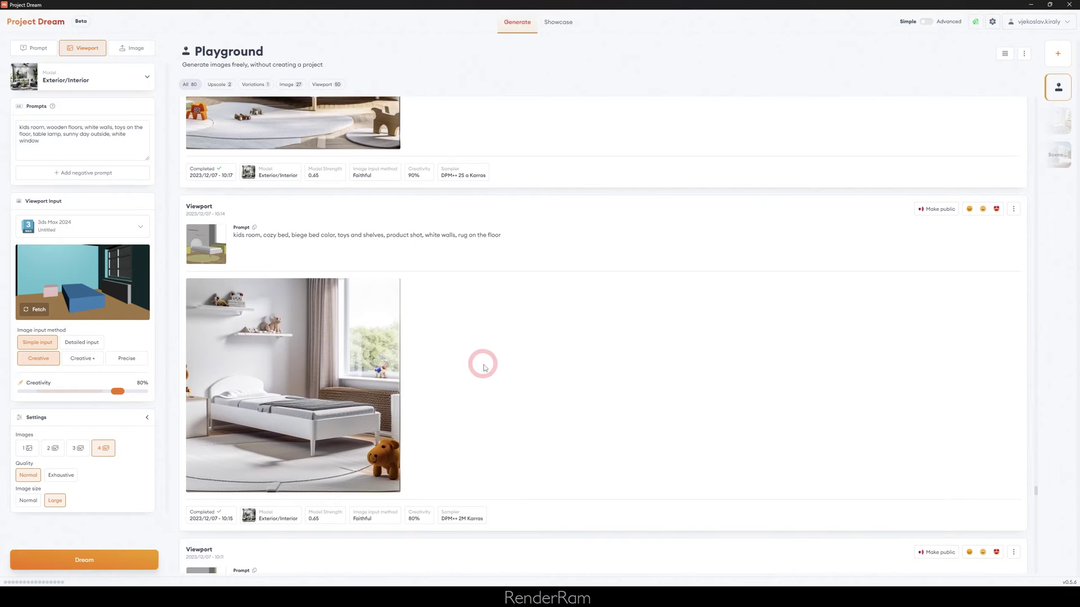
{"action": "scroll", "coordinate": [472, 315], "scroll_direction": "up", "scroll_amount": 10}
{"action": "scroll", "coordinate": [444, 231], "scroll_direction": "down", "scroll_amount": 1}
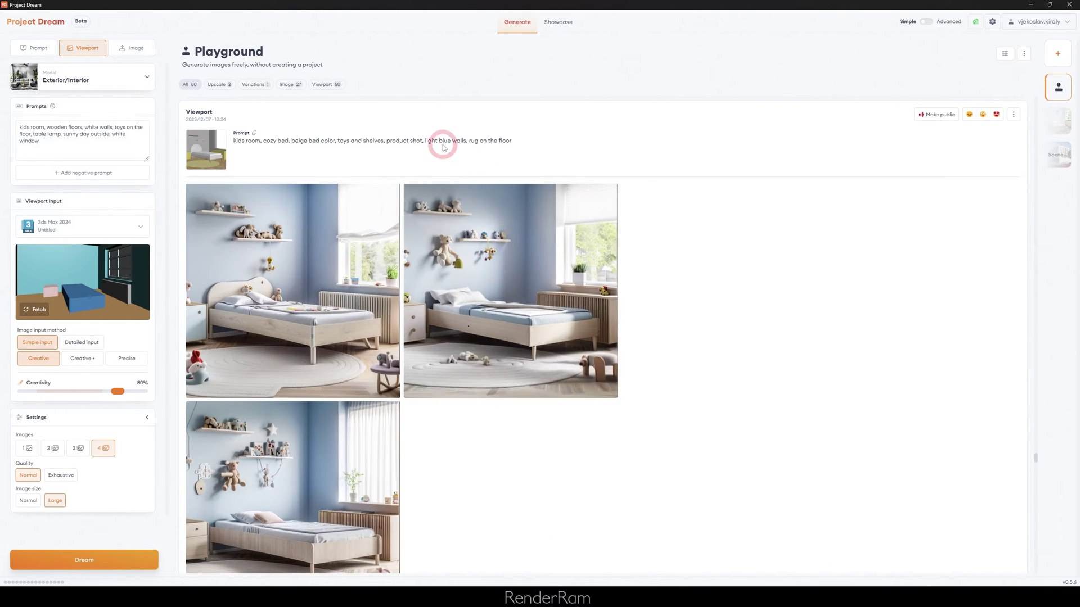
{"action": "scroll", "coordinate": [523, 247], "scroll_direction": "up", "scroll_amount": 8}
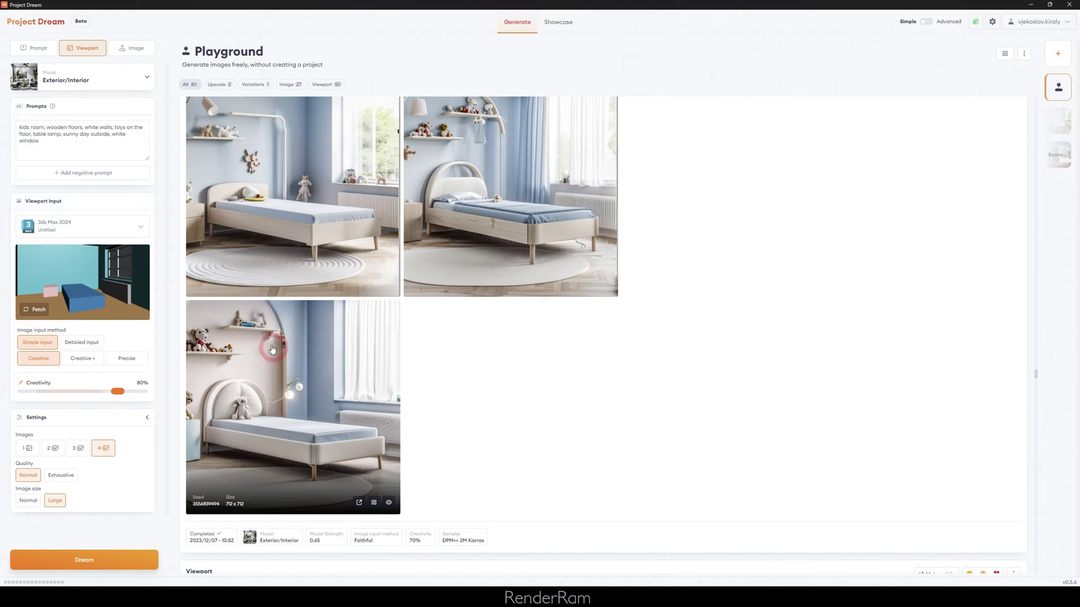
{"action": "scroll", "coordinate": [456, 225], "scroll_direction": "up", "scroll_amount": 8}
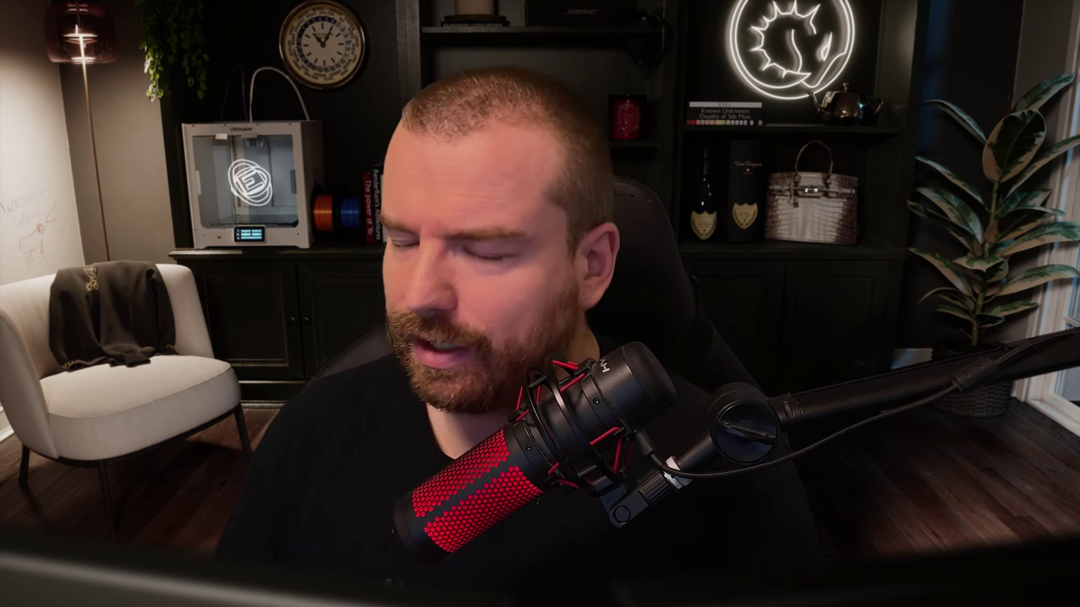
Compare Simple and Detailed input, leaving Detailed input selected with Faithful mode and 80% creativity
{"action": "left_click", "coordinate": [33, 340]}
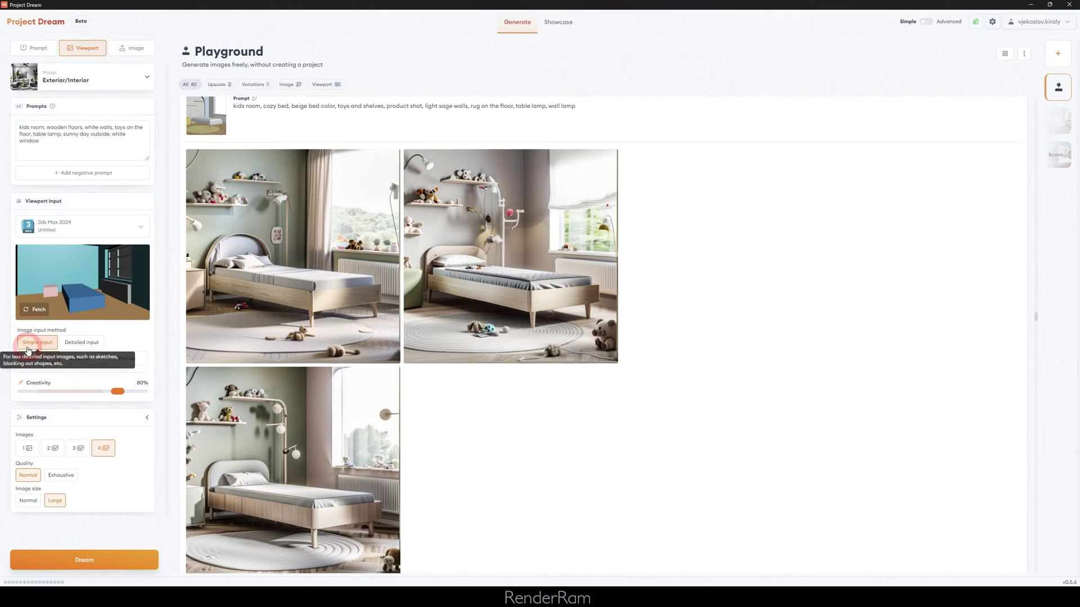
{"action": "left_click", "coordinate": [82, 343]}
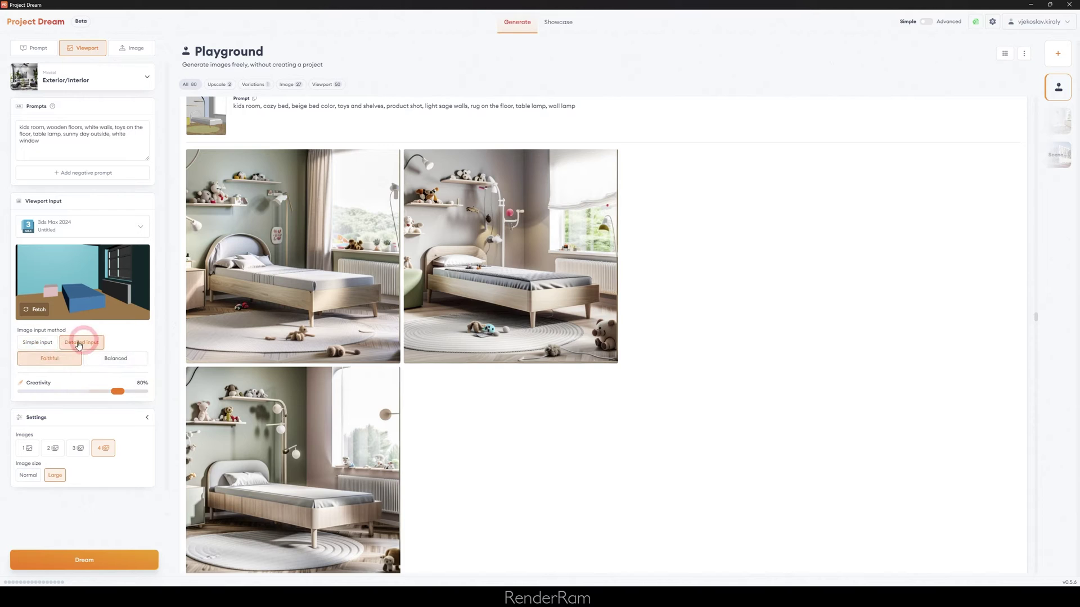
{"action": "left_click", "coordinate": [39, 348]}
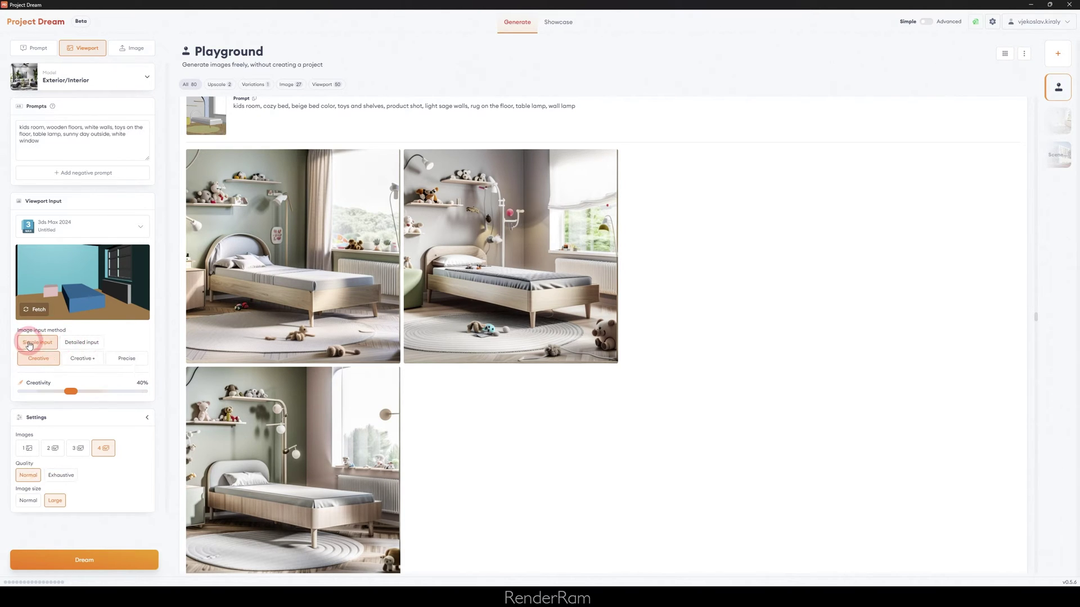
{"action": "left_click", "coordinate": [45, 291]}
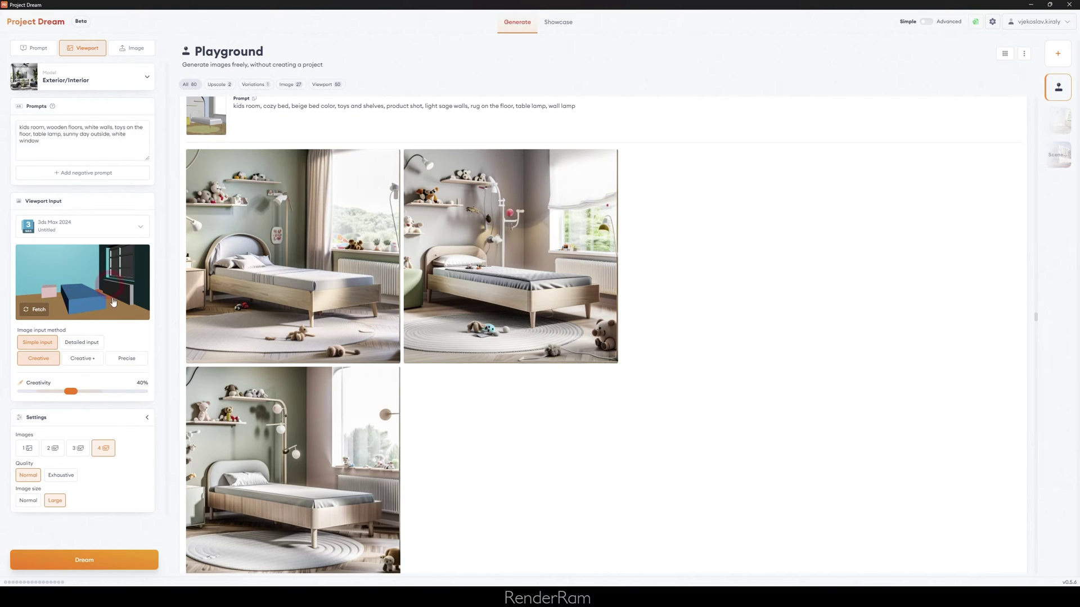
{"action": "left_click", "coordinate": [87, 344]}
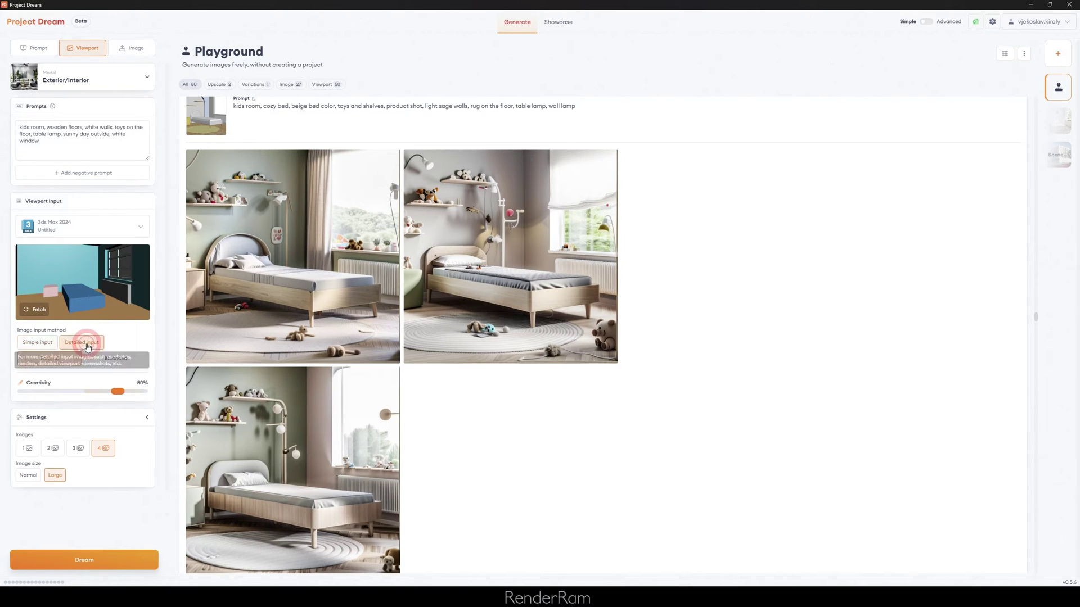
{"action": "left_click", "coordinate": [443, 124]}
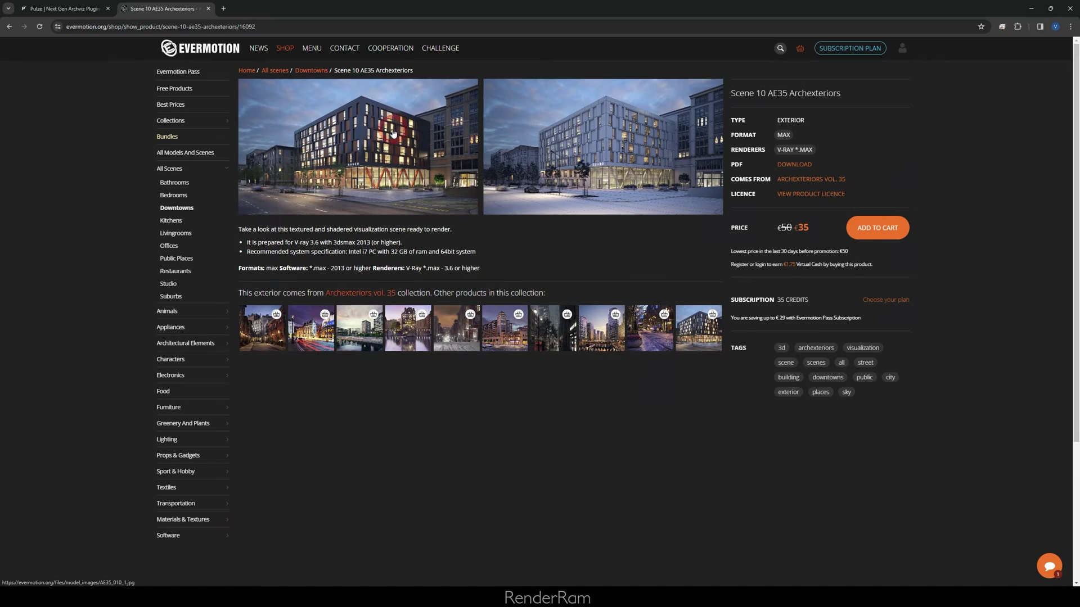
Enlarge the first product image, the dusk render of the Scene 10 AE35 corner building
{"action": "left_click", "coordinate": [393, 133]}
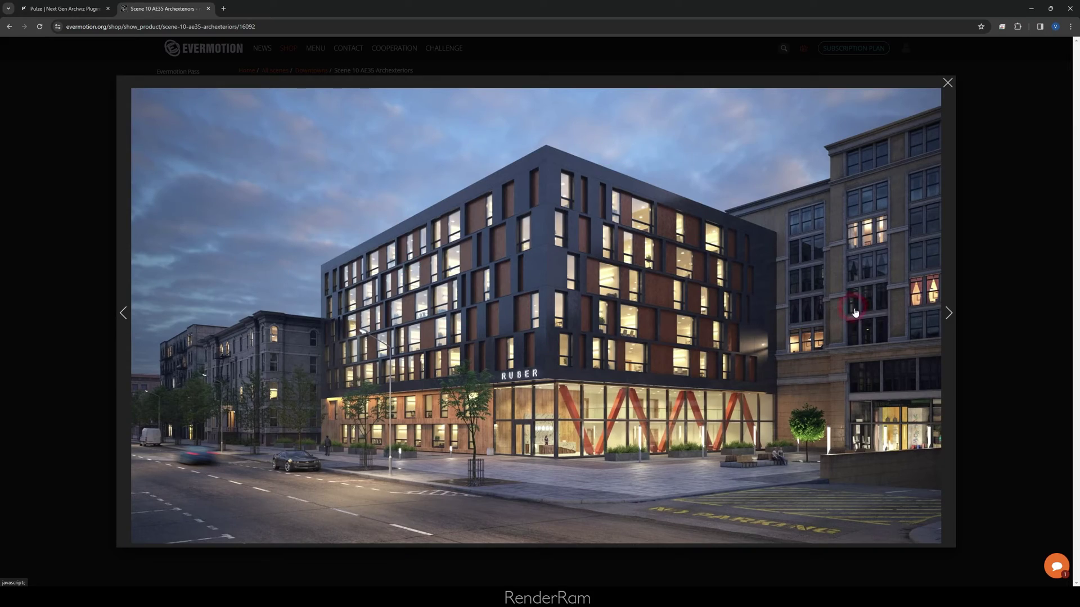
Close the lightbox and scroll up and down through the Archexteriors vol. 35 product page
{"action": "left_click", "coordinate": [991, 324]}
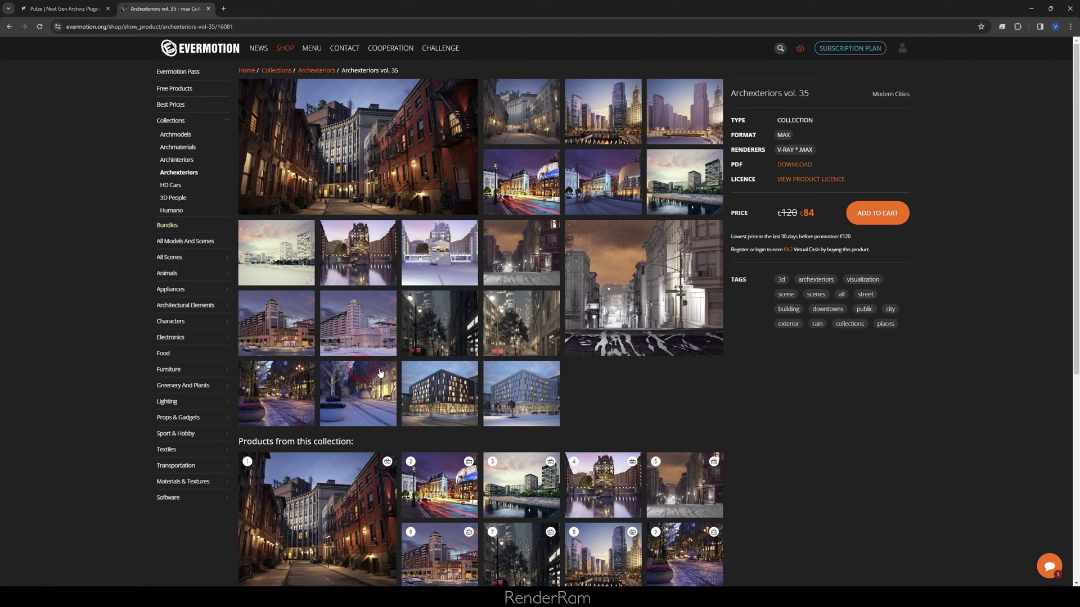
{"action": "scroll", "coordinate": [425, 219], "scroll_direction": "down", "scroll_amount": 4}
{"action": "scroll", "coordinate": [584, 368], "scroll_direction": "up", "scroll_amount": 2}
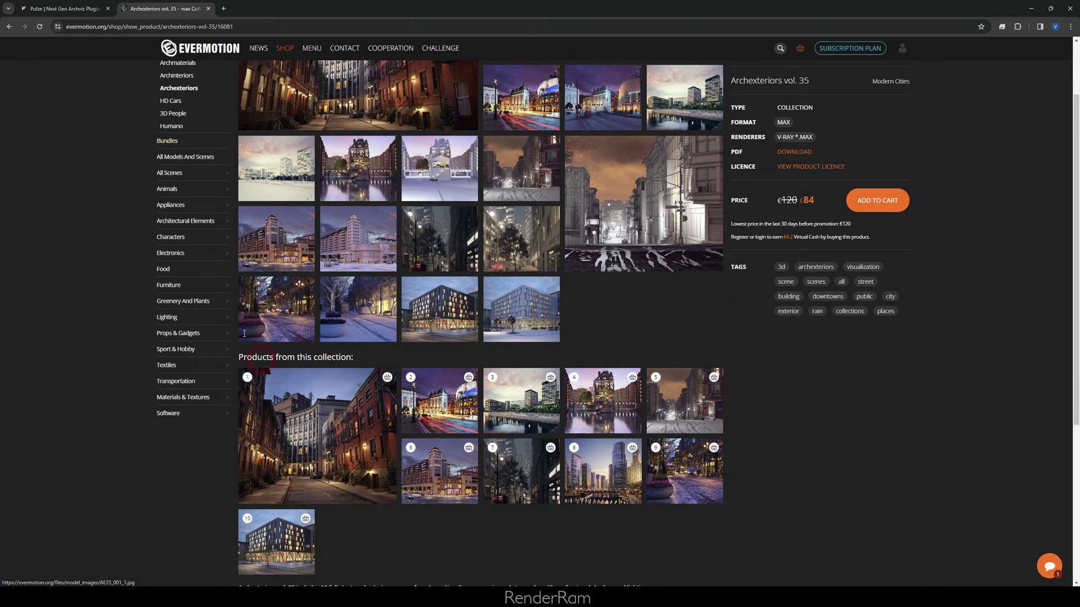
{"action": "scroll", "coordinate": [450, 171], "scroll_direction": "down", "scroll_amount": 2}
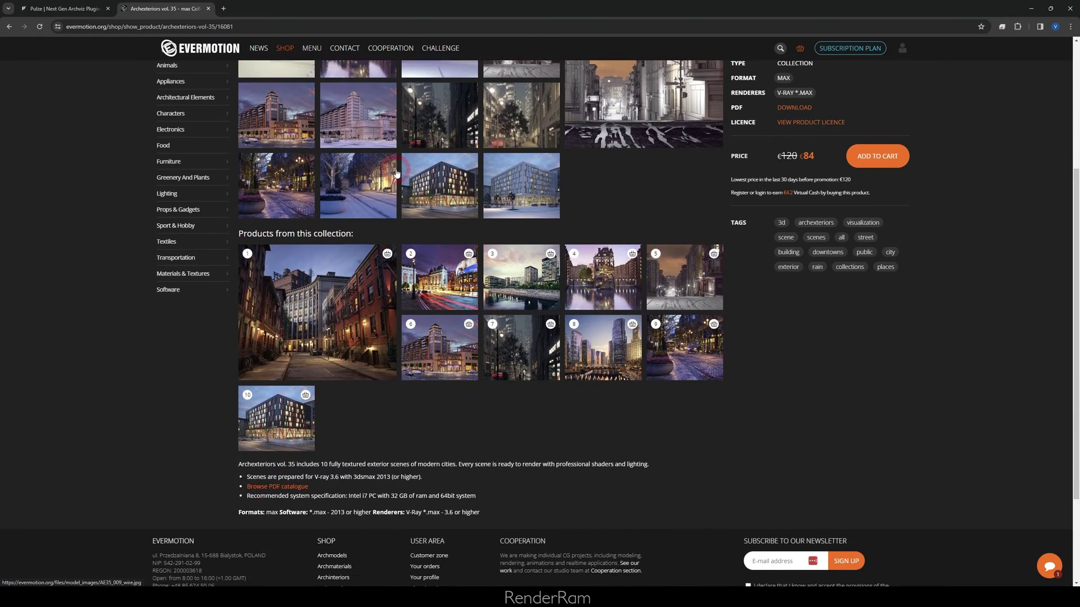
{"action": "scroll", "coordinate": [408, 192], "scroll_direction": "up", "scroll_amount": 4}
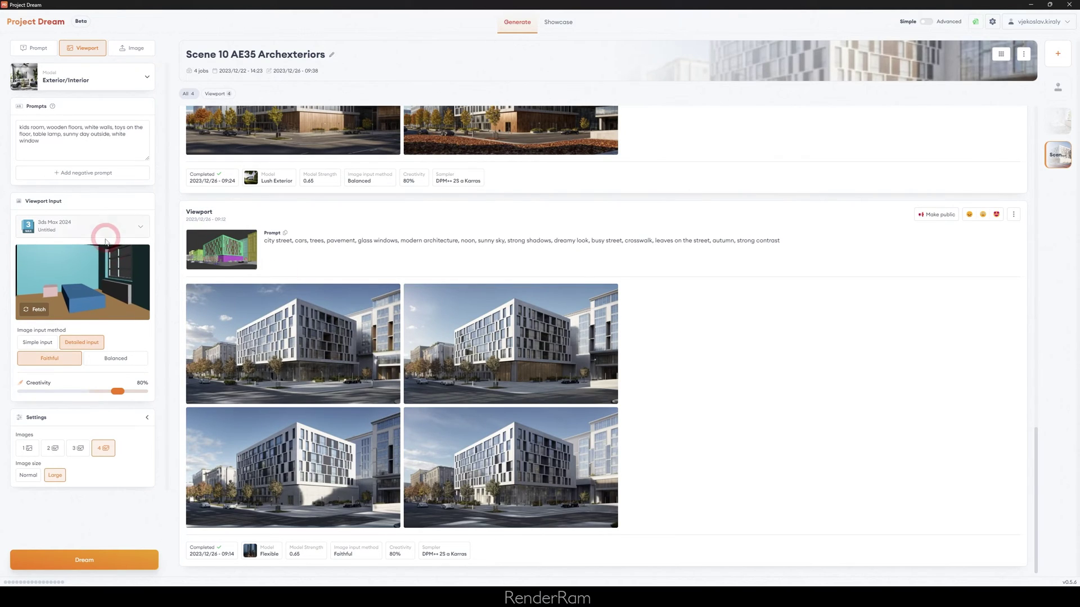
{"action": "left_click", "coordinate": [79, 230]}
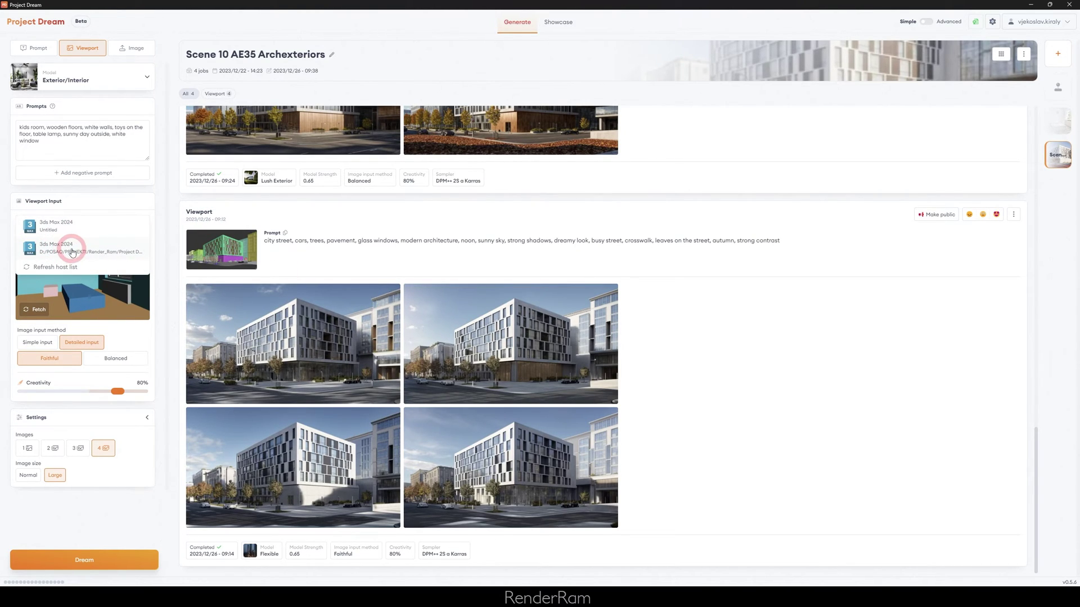
Fetch the corner-building viewport capture from the second 3ds Max 2024 host
{"action": "left_click", "coordinate": [70, 253]}
{"action": "left_click", "coordinate": [38, 309]}
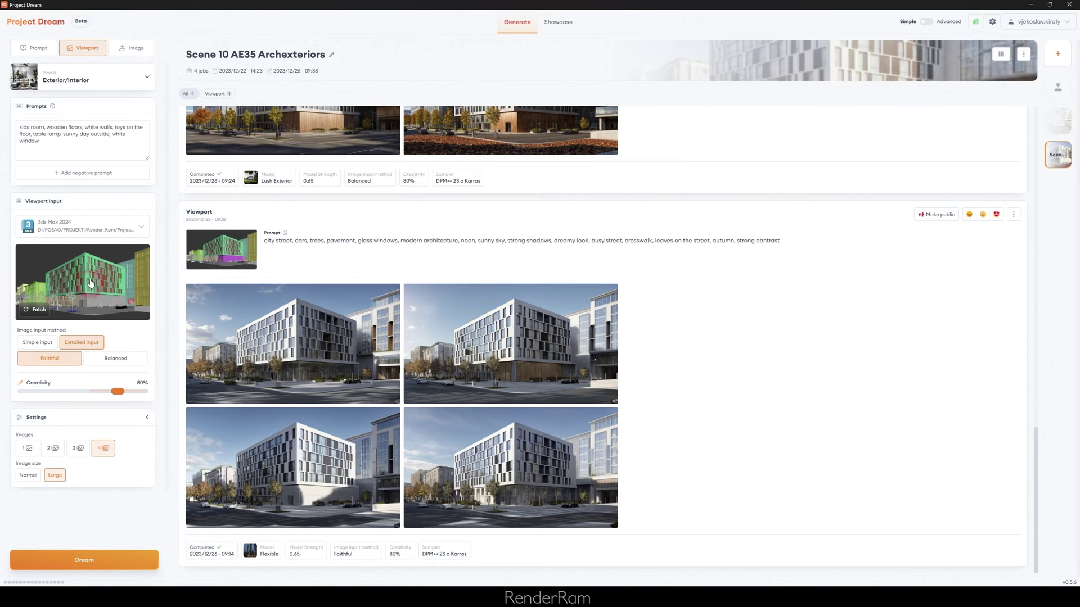
{"action": "scroll", "coordinate": [427, 346], "scroll_direction": "up", "scroll_amount": 6}
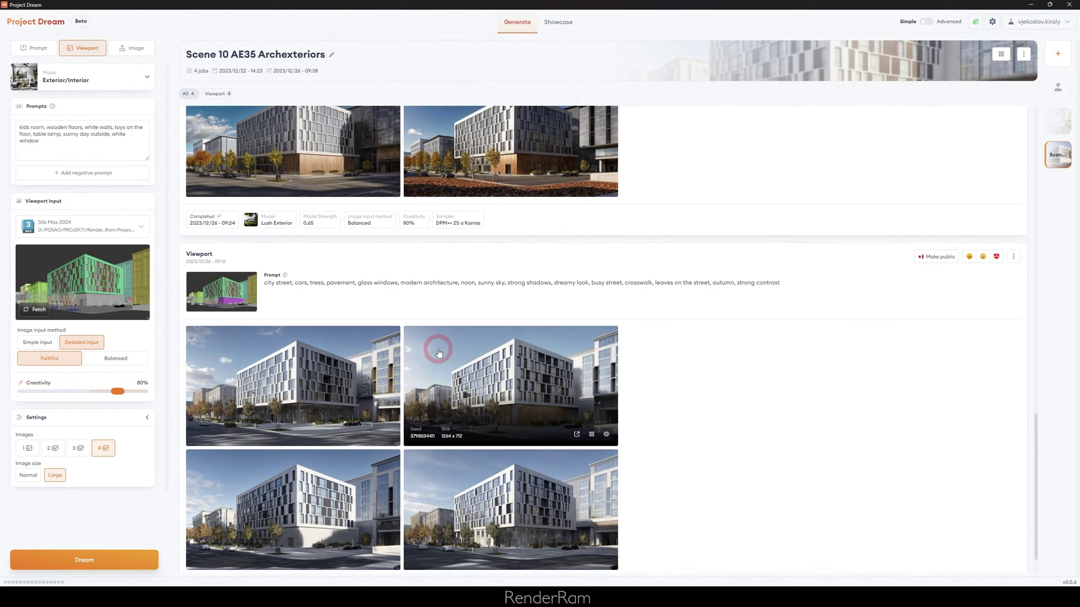
{"action": "scroll", "coordinate": [409, 351], "scroll_direction": "down", "scroll_amount": 5}
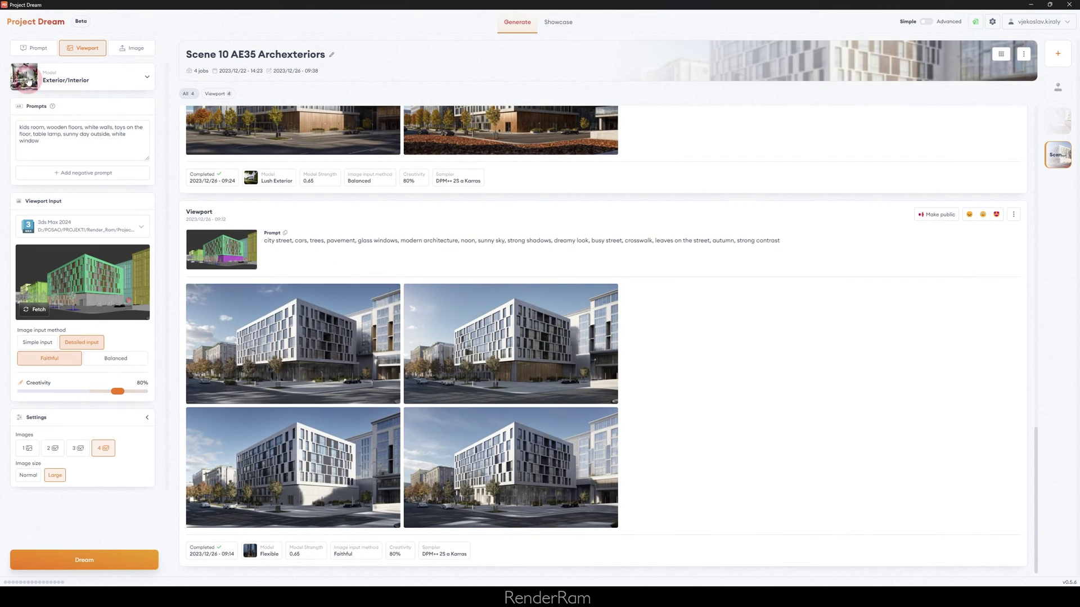
Expand the Model dropdown to view the Flexible and Lush Exterior model thumbnails
{"action": "left_click", "coordinate": [58, 85]}
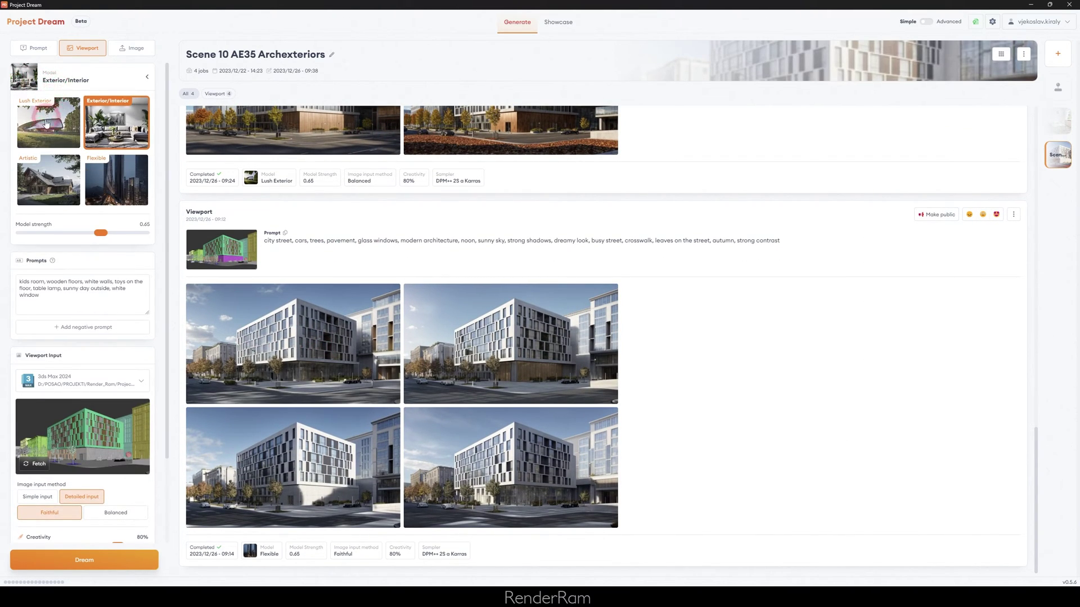
{"action": "left_click", "coordinate": [109, 184]}
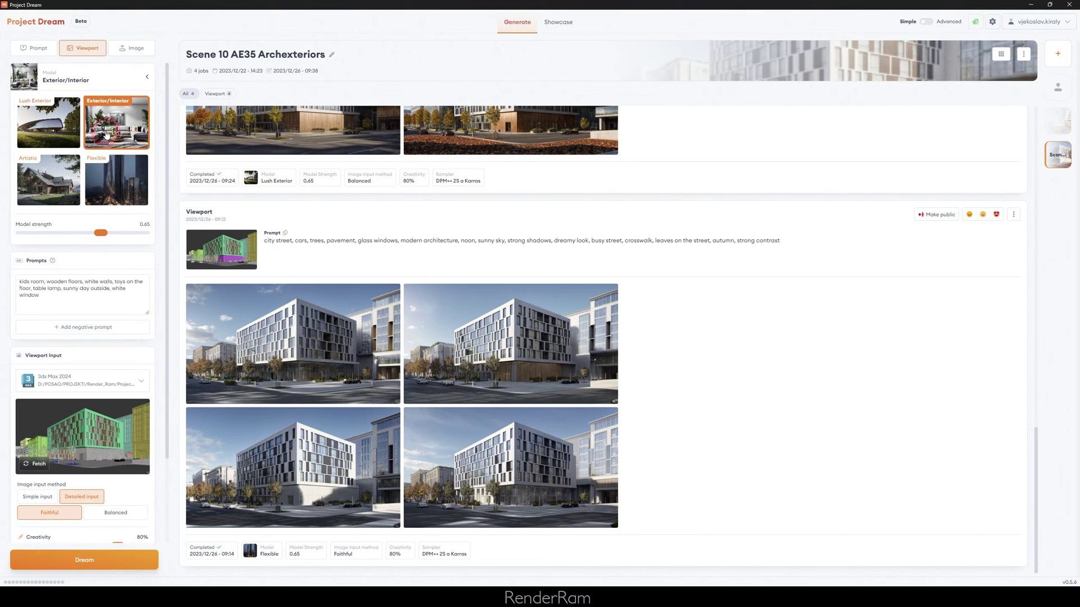
{"action": "left_click", "coordinate": [46, 125]}
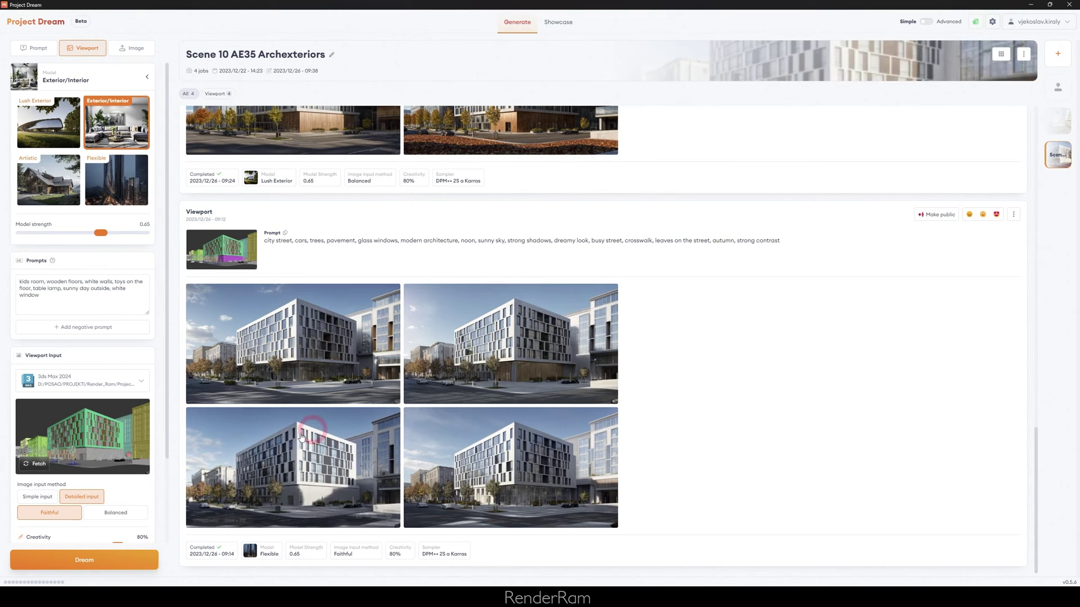
Open the Flexible job's first render in Job results, browse its variants, then close it
{"action": "left_click", "coordinate": [299, 363]}
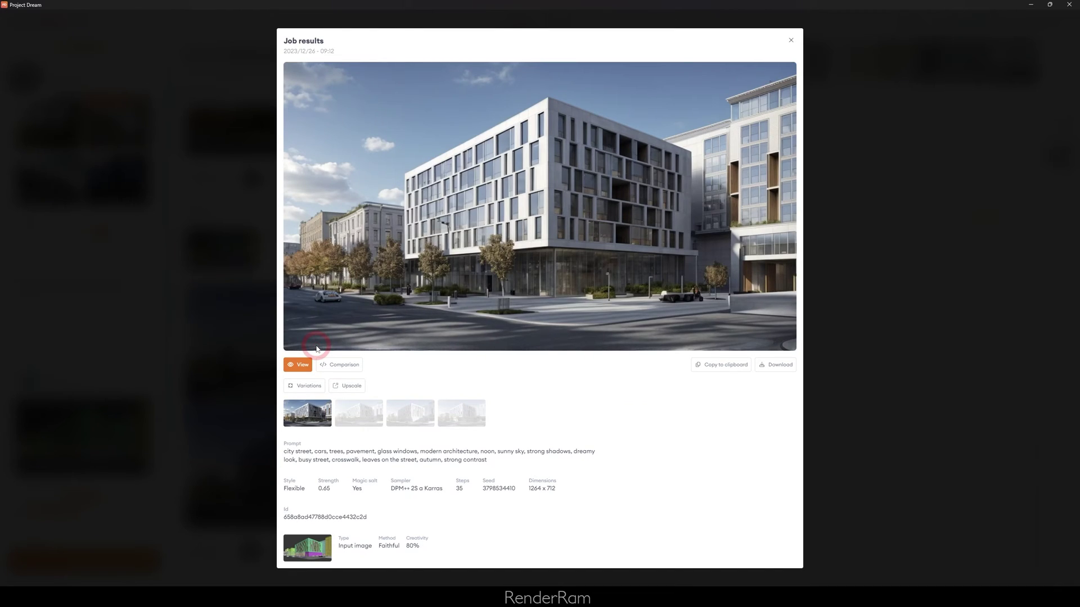
{"action": "key", "text": "Right"}
{"action": "key", "text": "Right"}
{"action": "key", "text": "Right"}
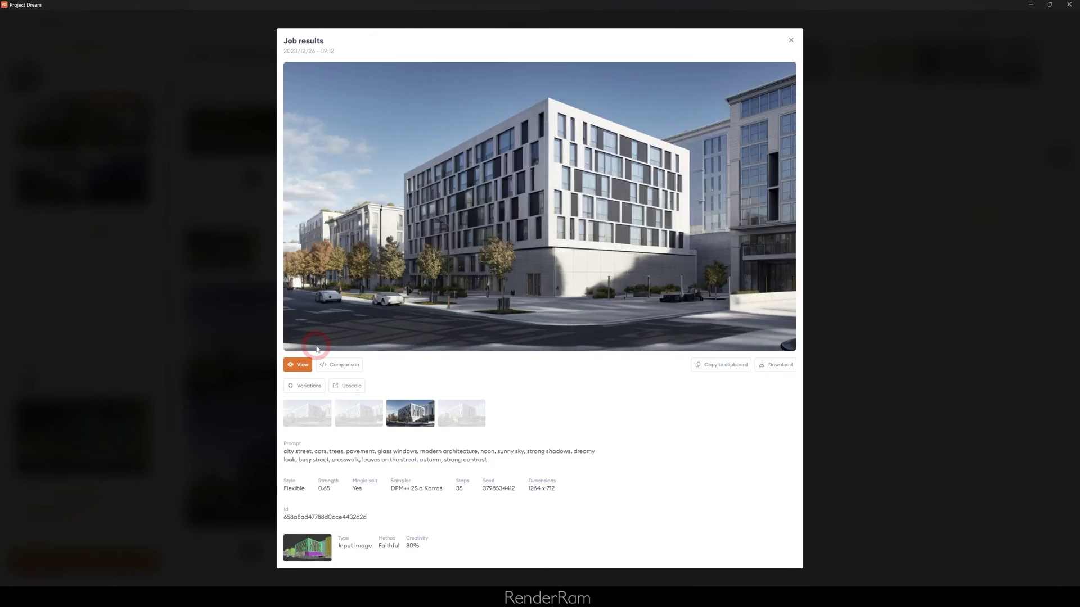
{"action": "left_click", "coordinate": [863, 356]}
Open the Lush Exterior job's render and step to its third, wood-clad ground-floor variation
{"action": "scroll", "coordinate": [260, 480], "scroll_direction": "down", "scroll_amount": 2}
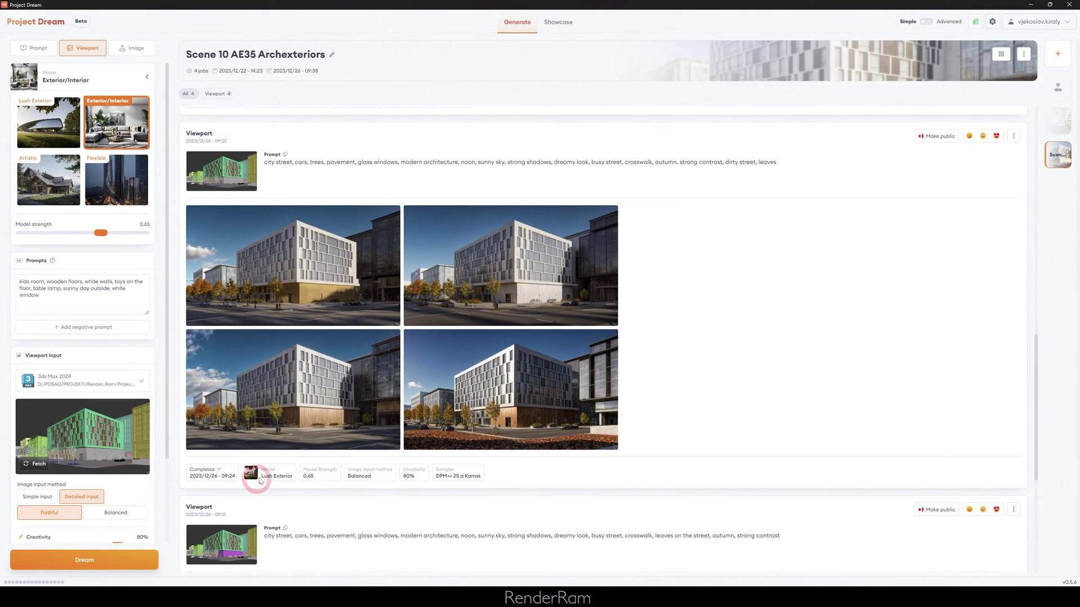
{"action": "left_click", "coordinate": [284, 269]}
{"action": "key", "text": "Right"}
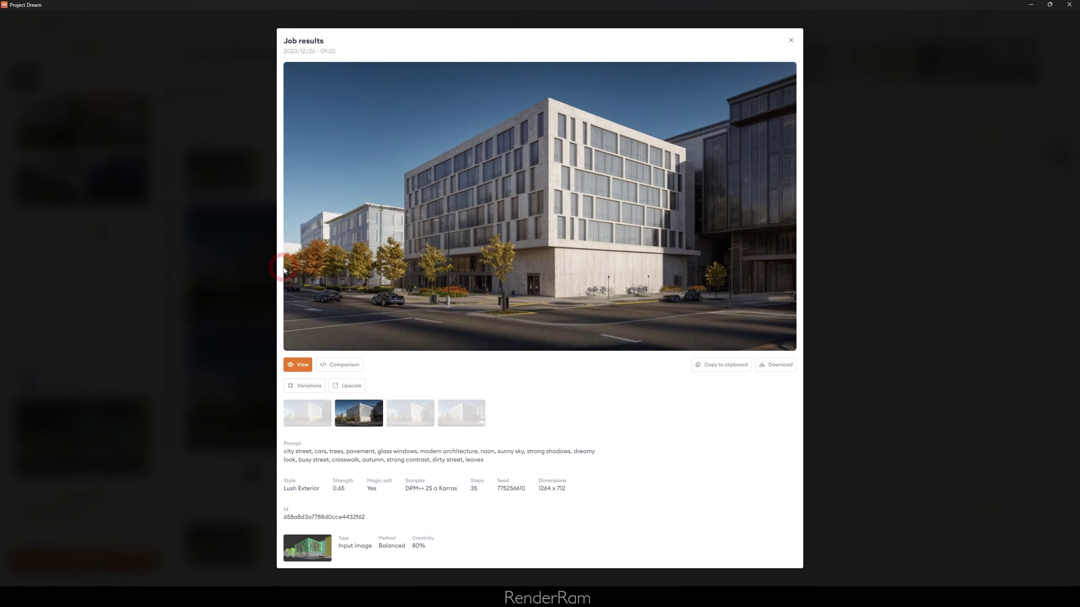
{"action": "key", "text": "Right"}
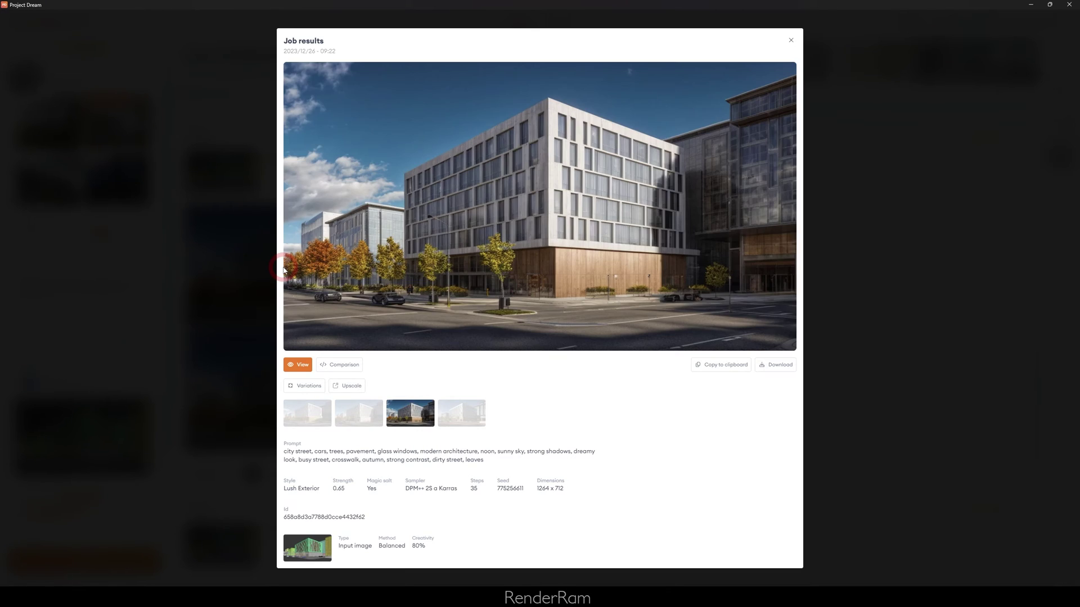